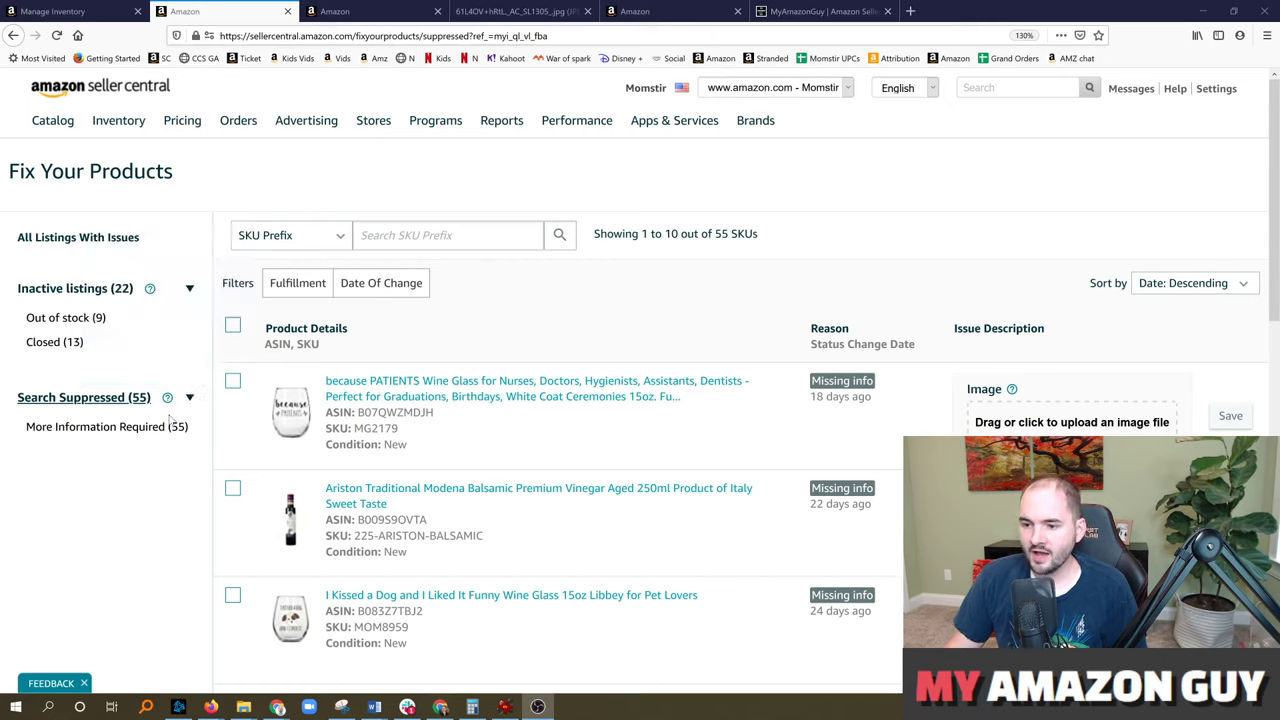
Filter Fix Your Products to the 55 search-suppressed listings via the sidebar.
left_click(92, 398)
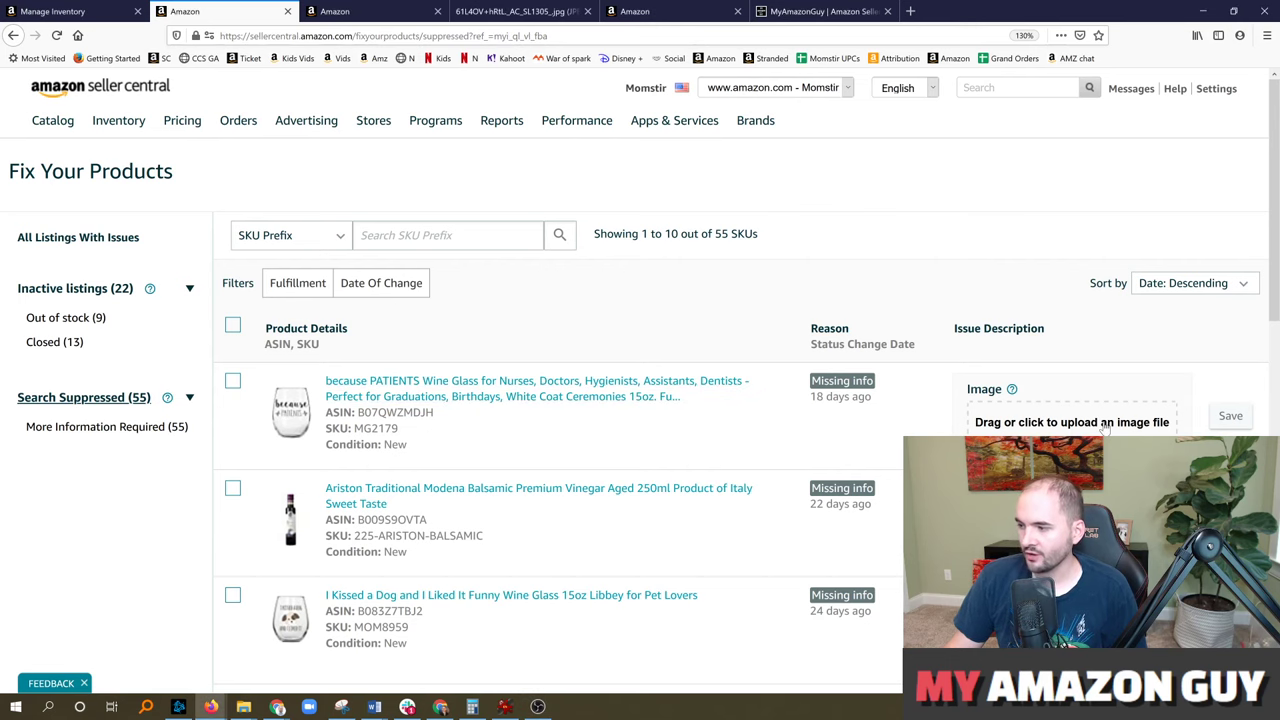
Bring up the wine glass listing's Images edit page and scroll to its image recommendations grid.
left_click(363, 11)
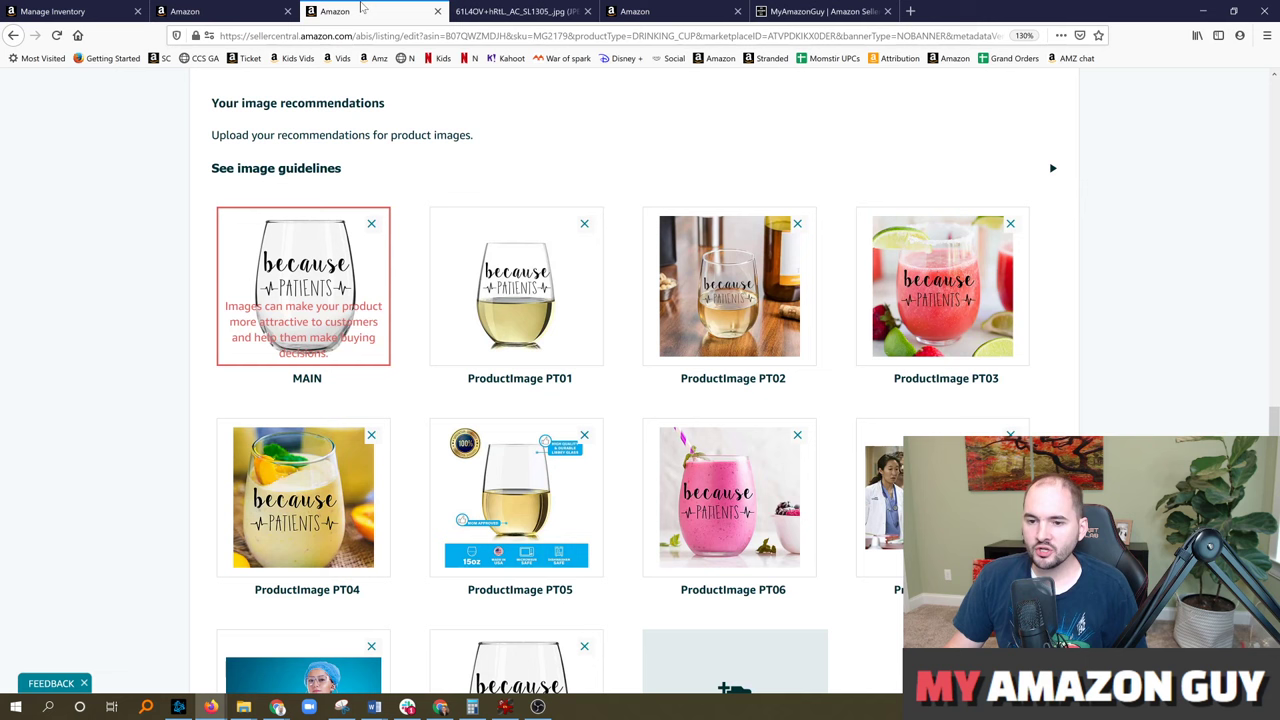
scroll(240, 360, "up", 10)
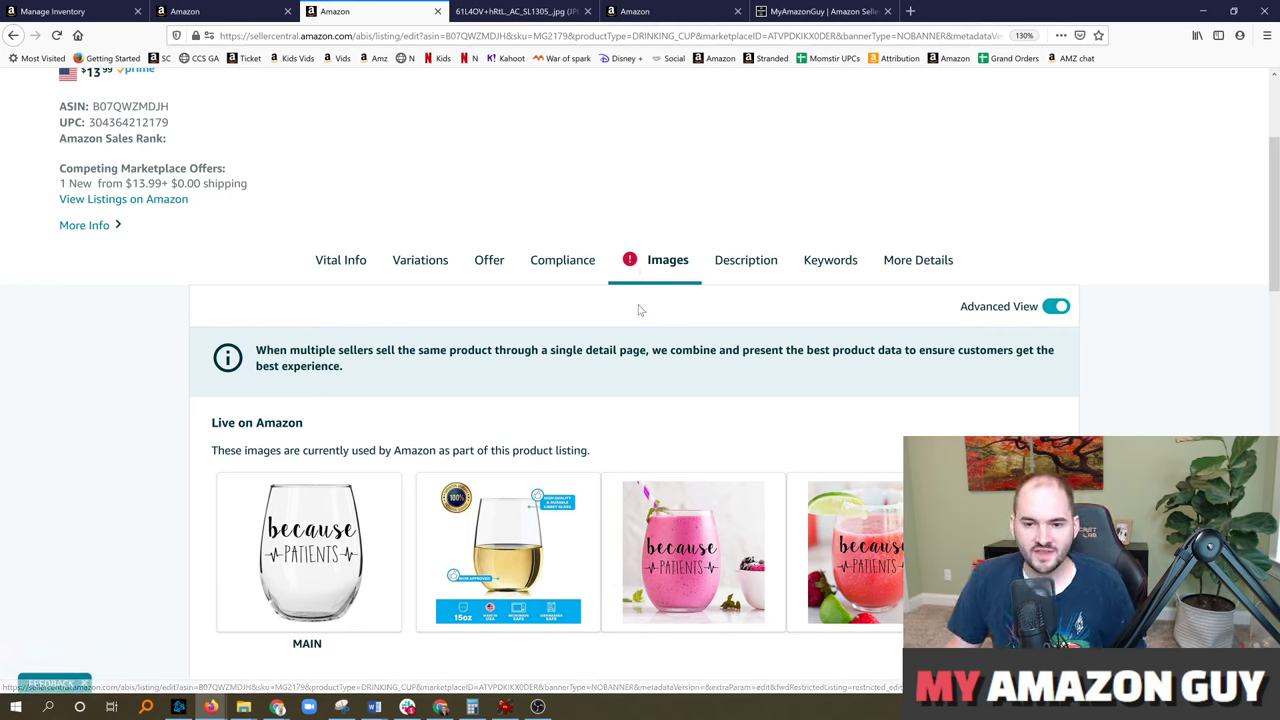
scroll(600, 280, "down", 2)
scroll(500, 330, "down", 4)
scroll(420, 360, "down", 4)
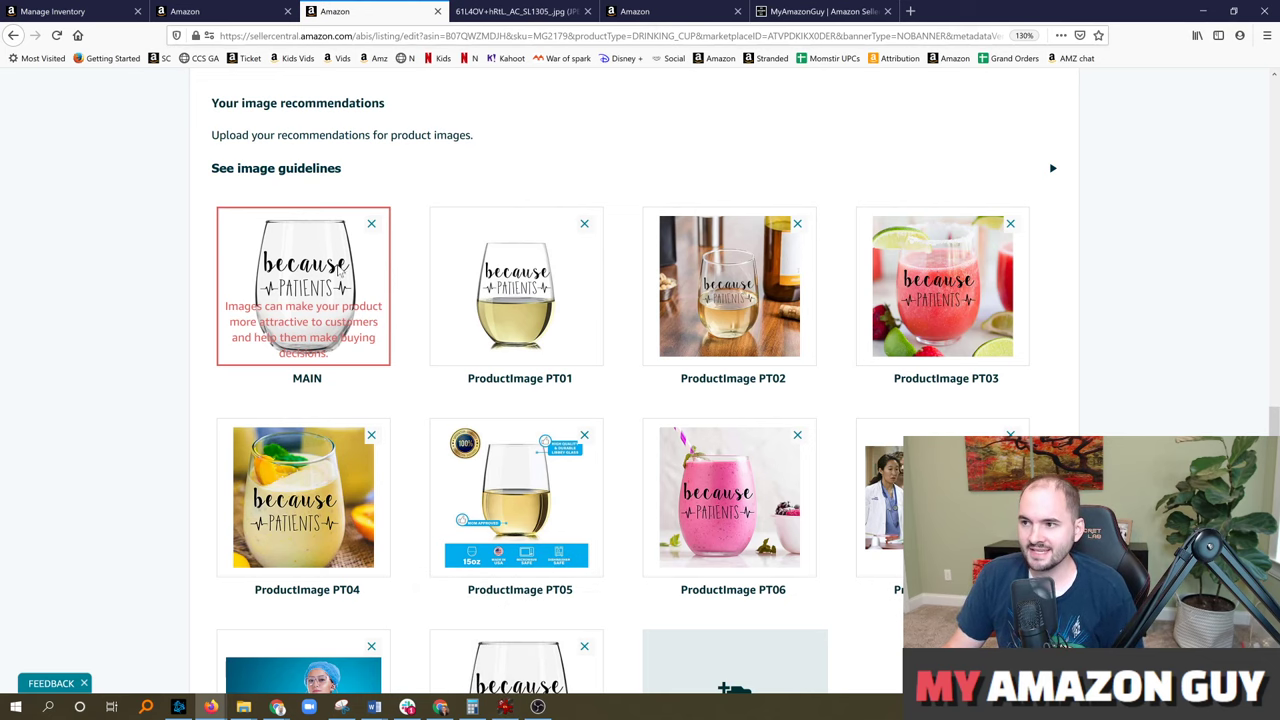
Copy the full-size glass image into IrfanView, revealing its 962 × 1276 px size.
left_click(484, 14)
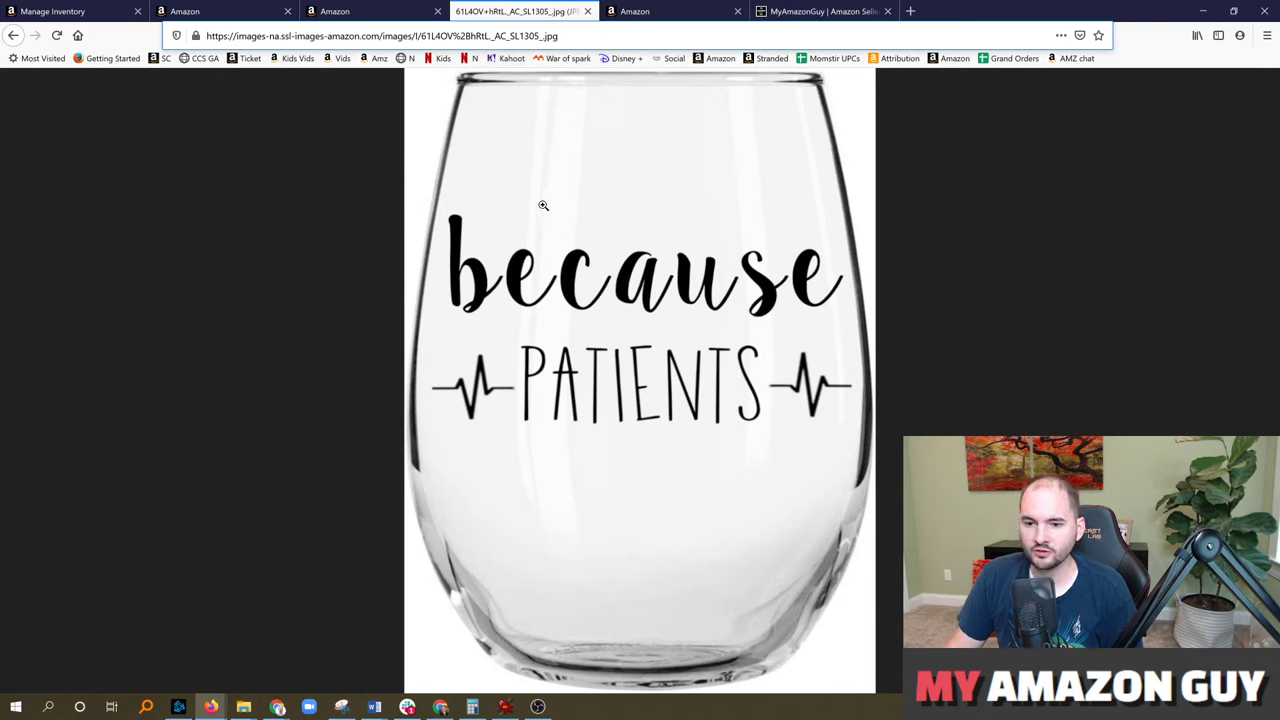
right_click(518, 204)
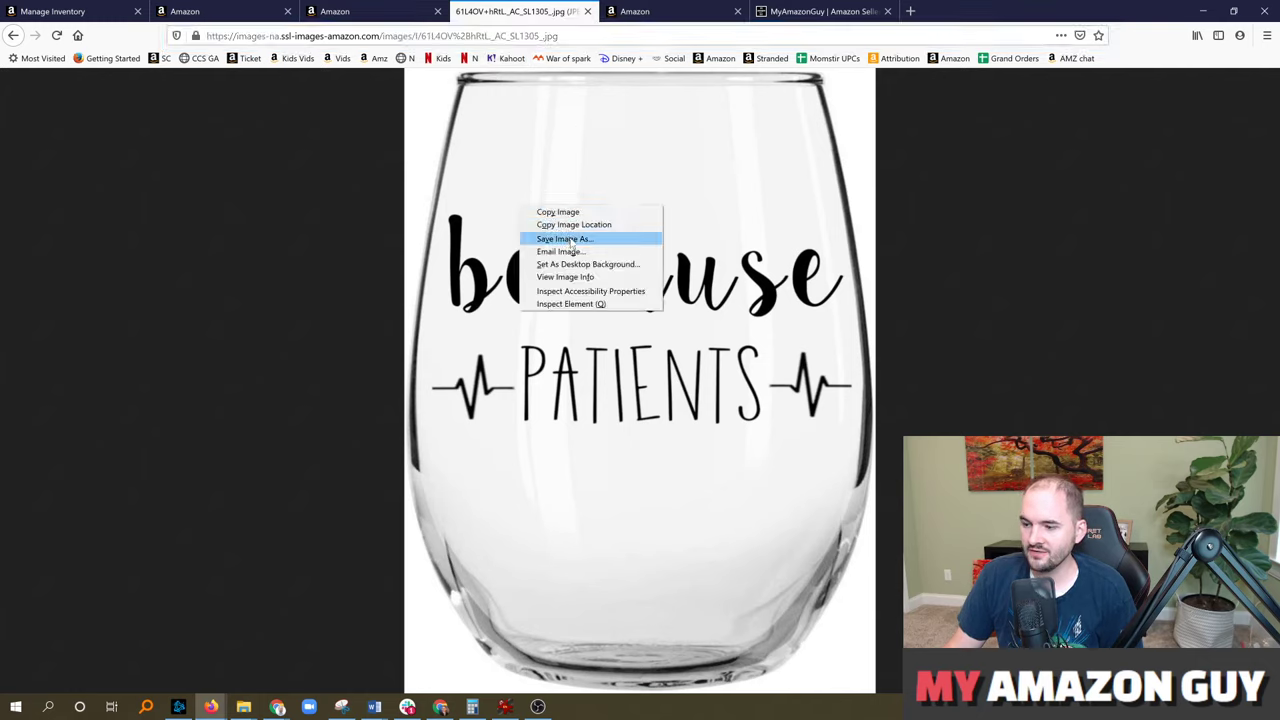
left_click(505, 706)
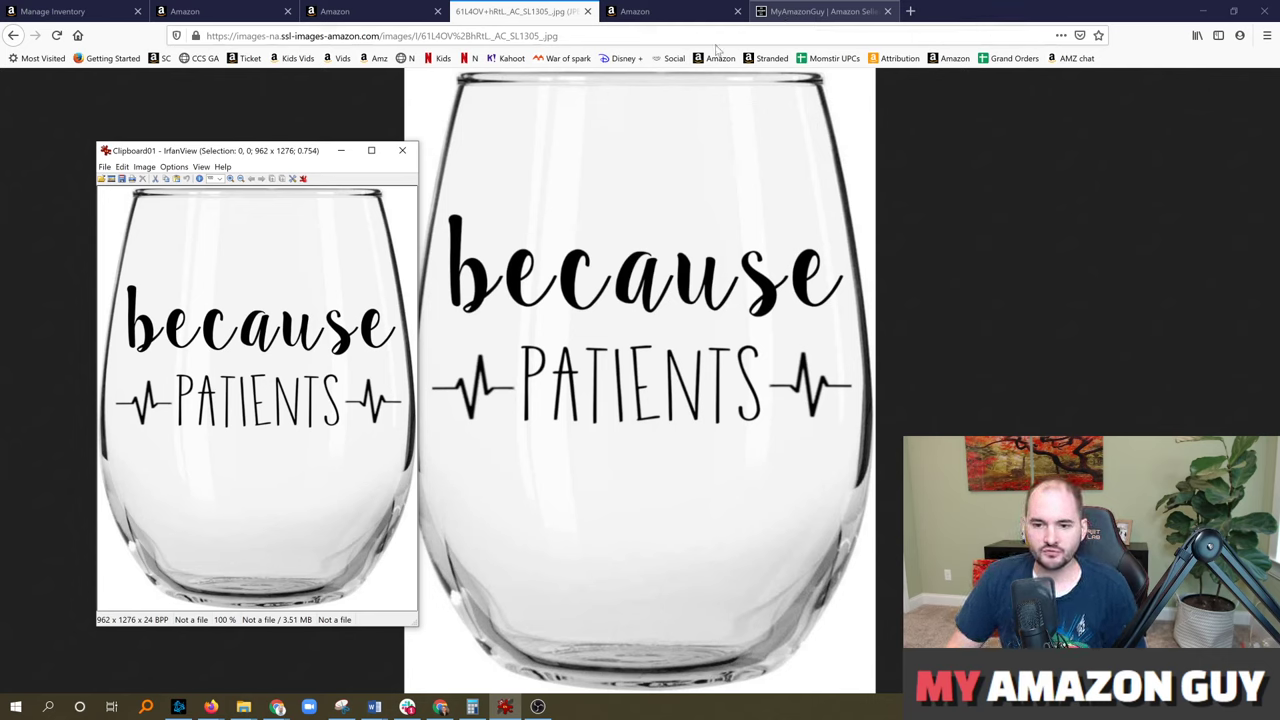
key("alt+Tab")
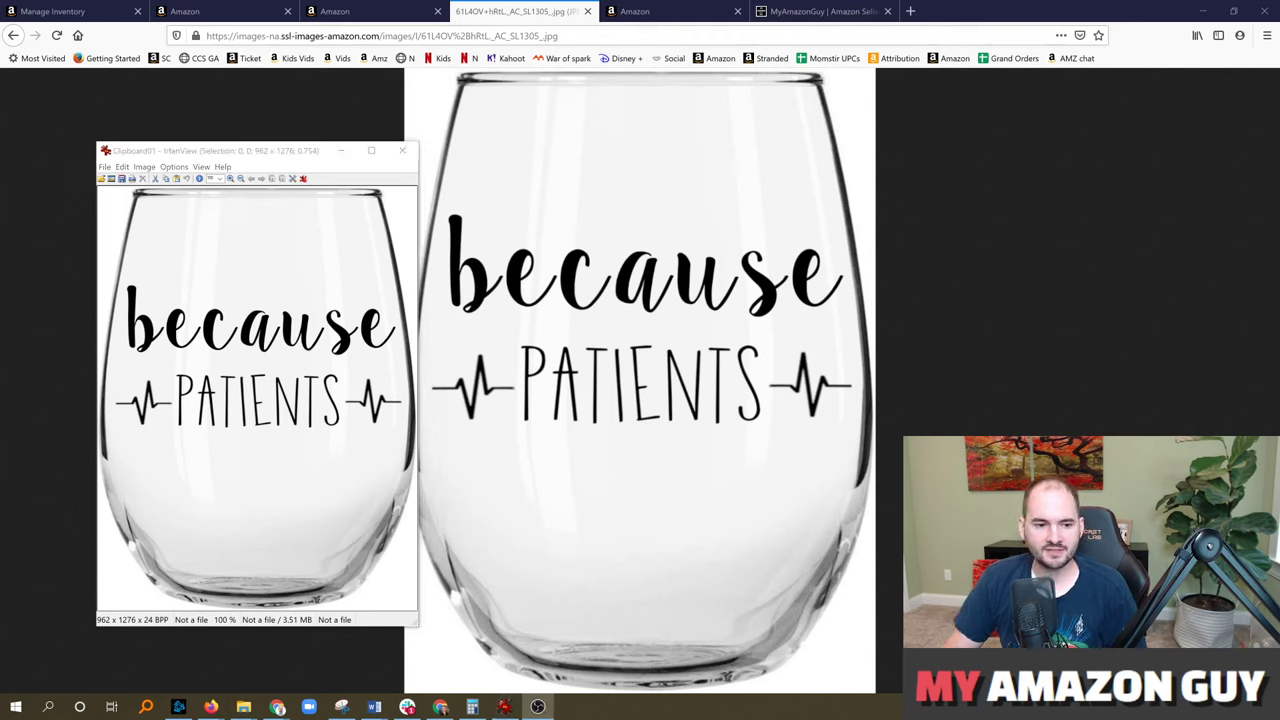